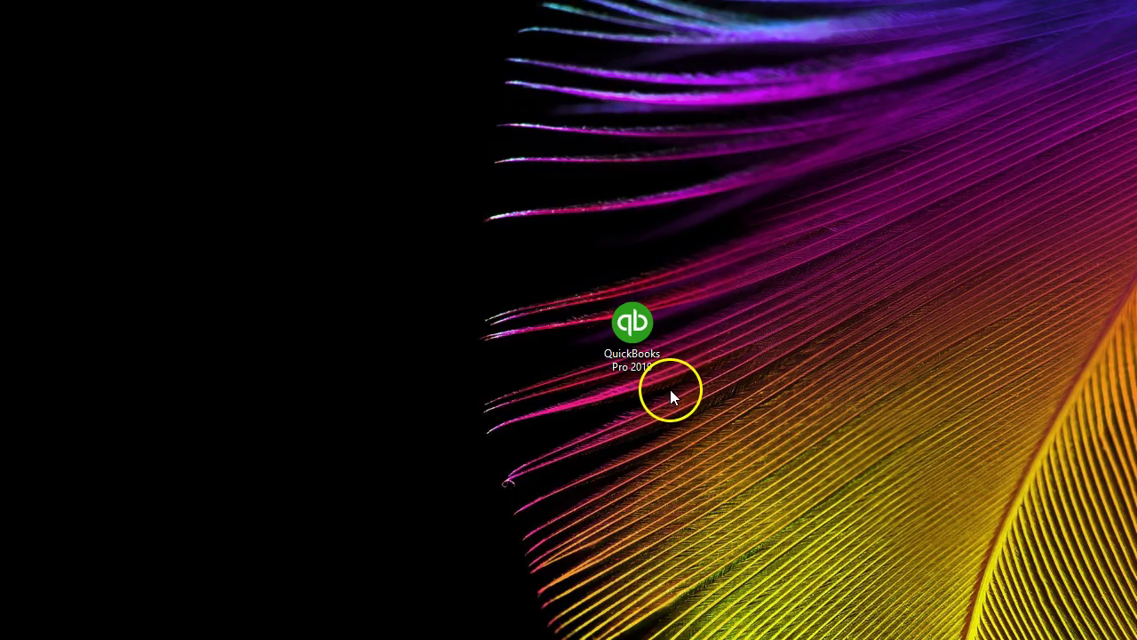
Launch QuickBooks Pro 2019 and close the Business Account company file.
double_click(642, 333)
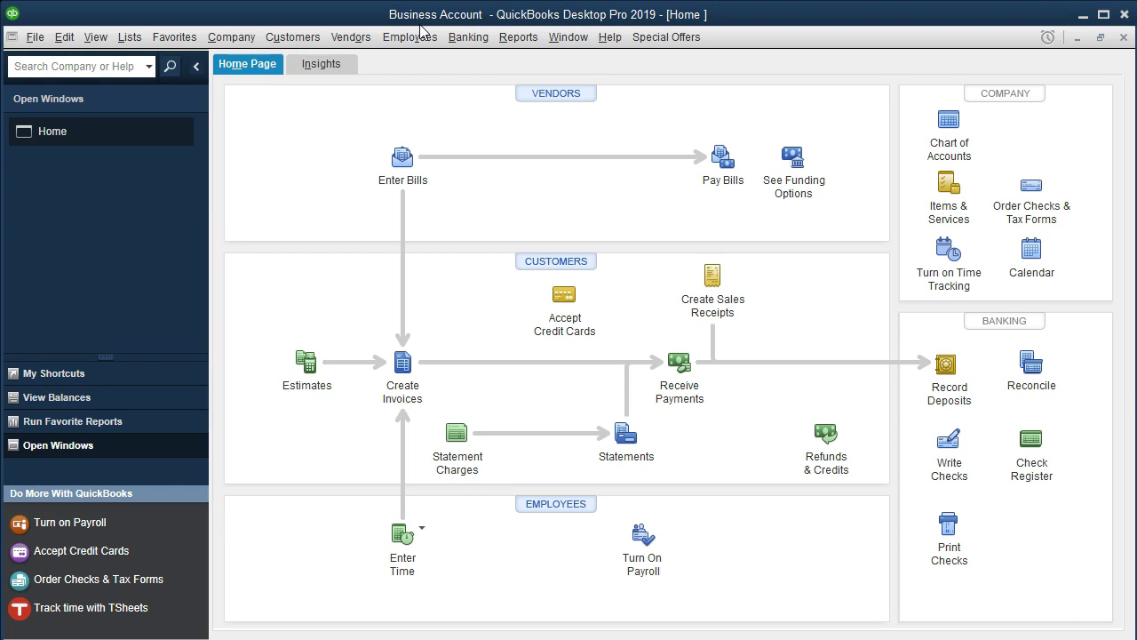
click(34, 37)
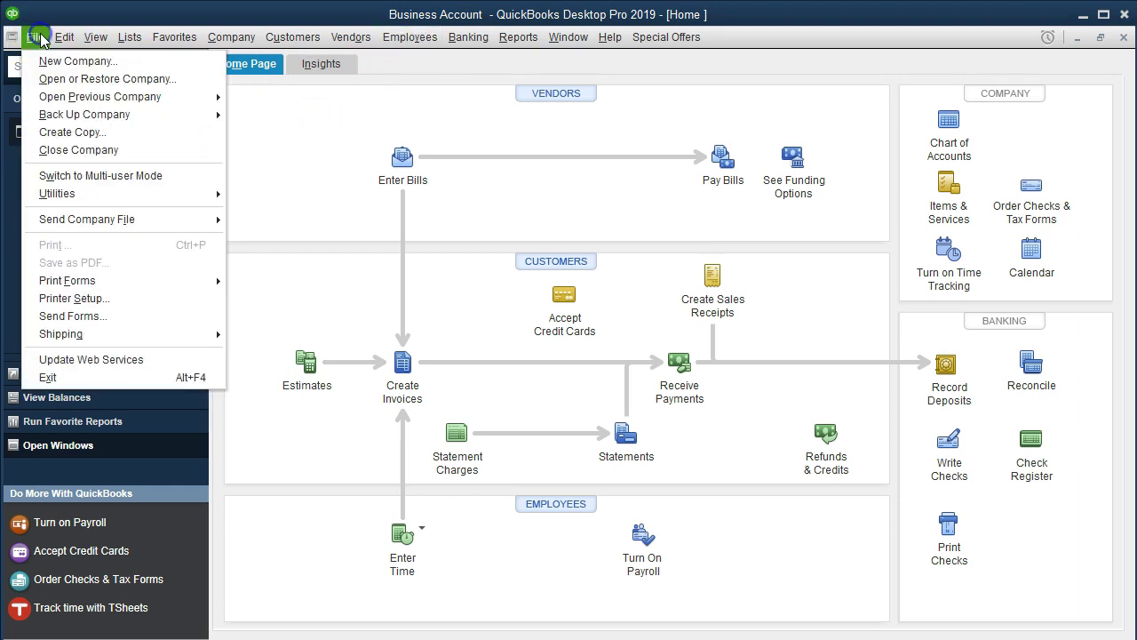
click(86, 153)
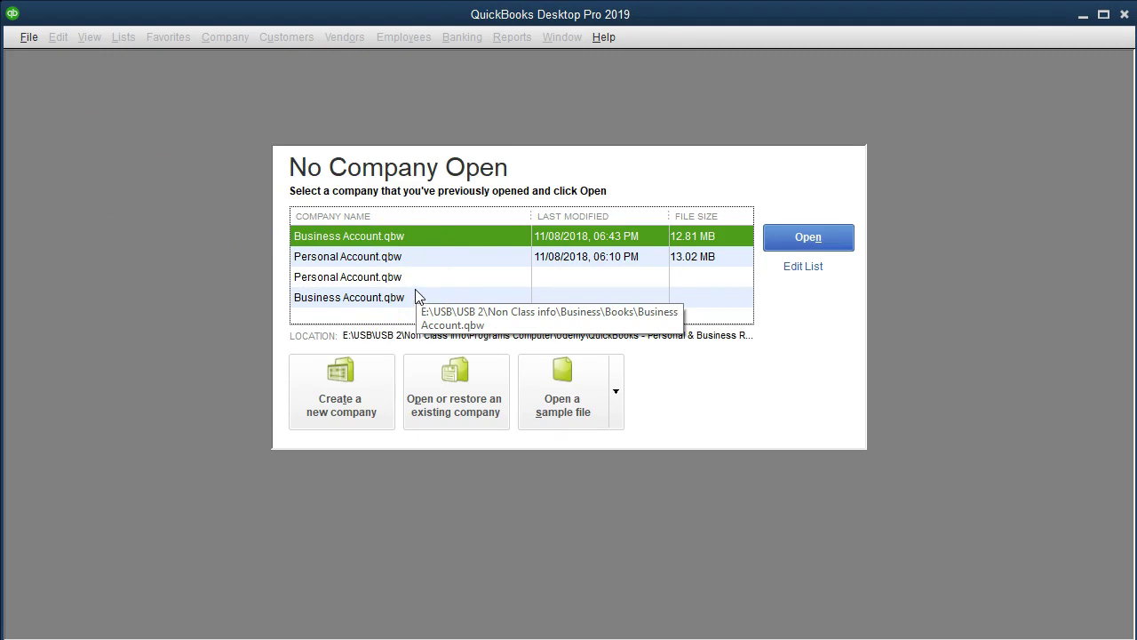
click(140, 282)
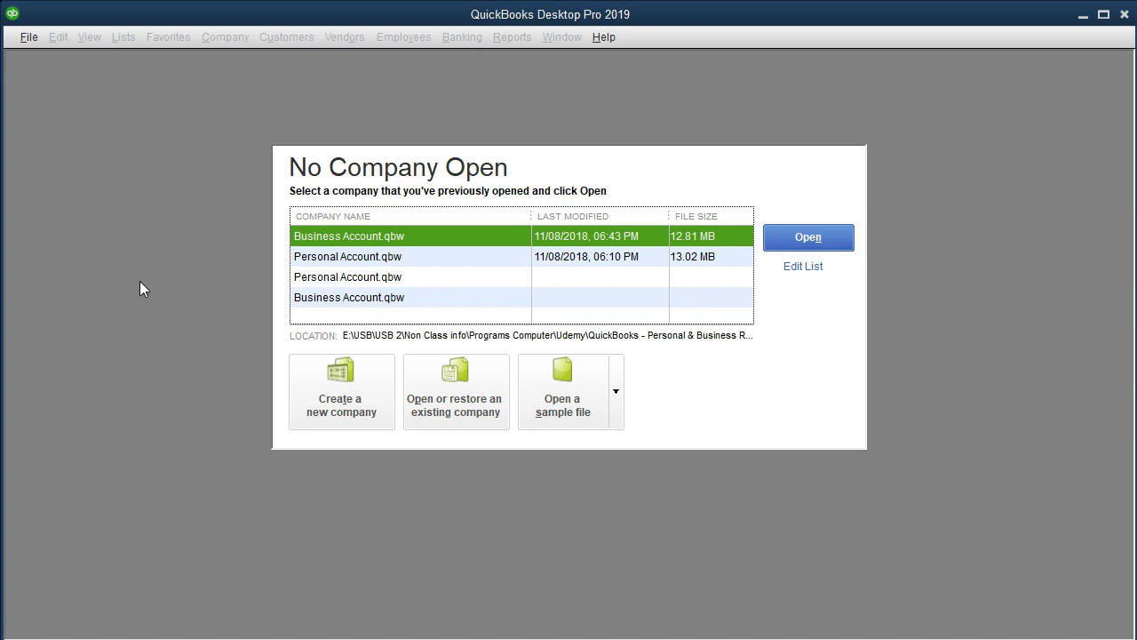
click(278, 267)
click(29, 39)
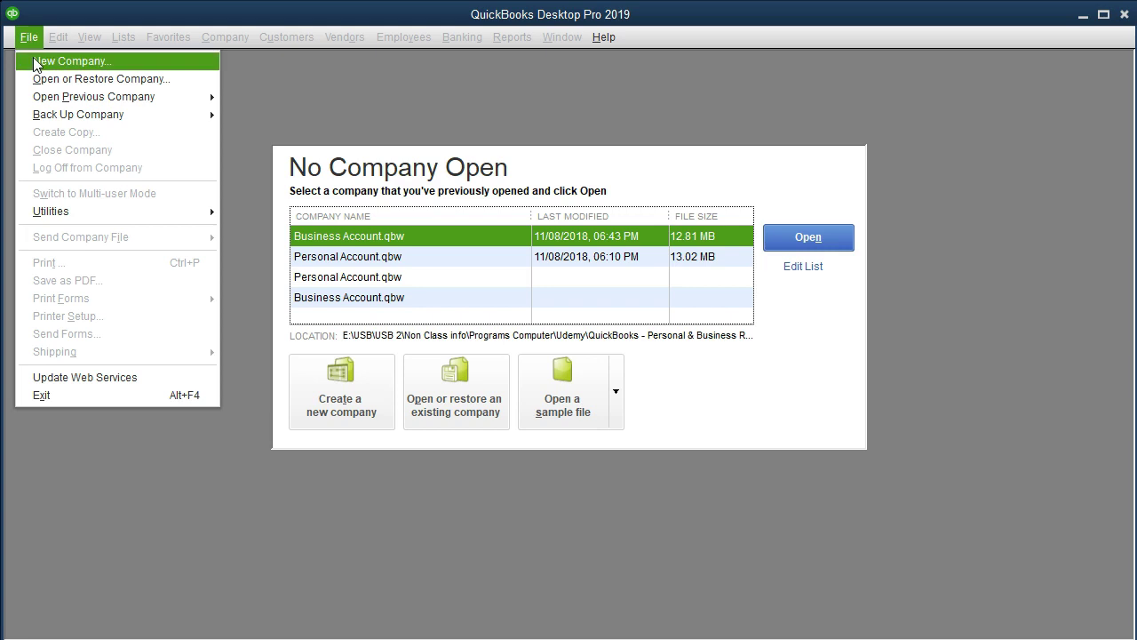
click(332, 83)
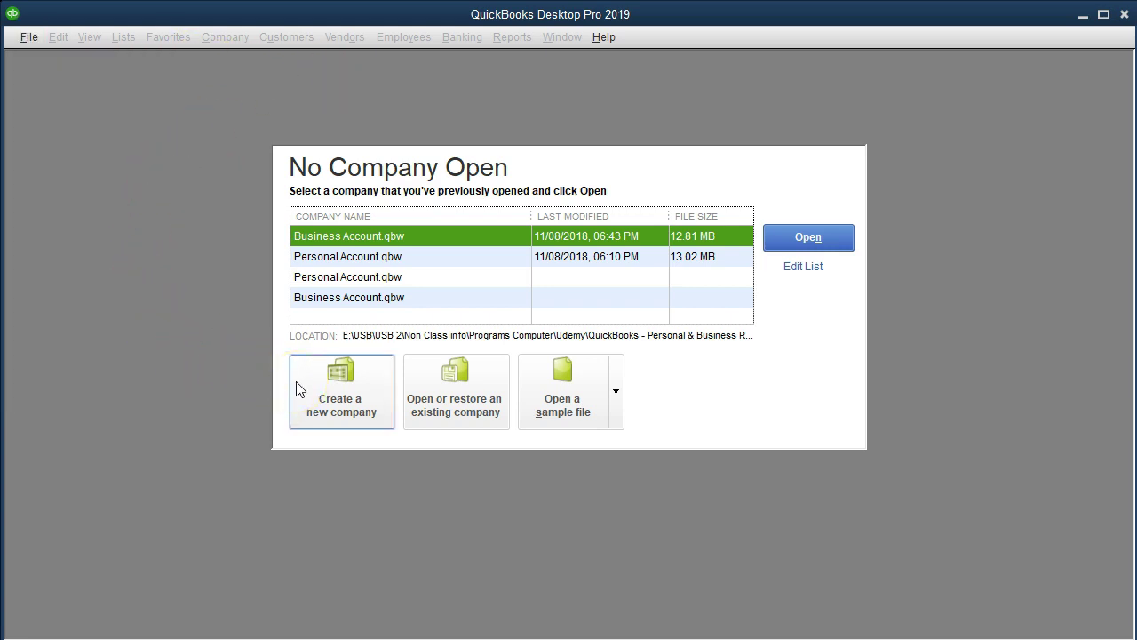
Begin creating a new company and start the guided business setup.
click(29, 37)
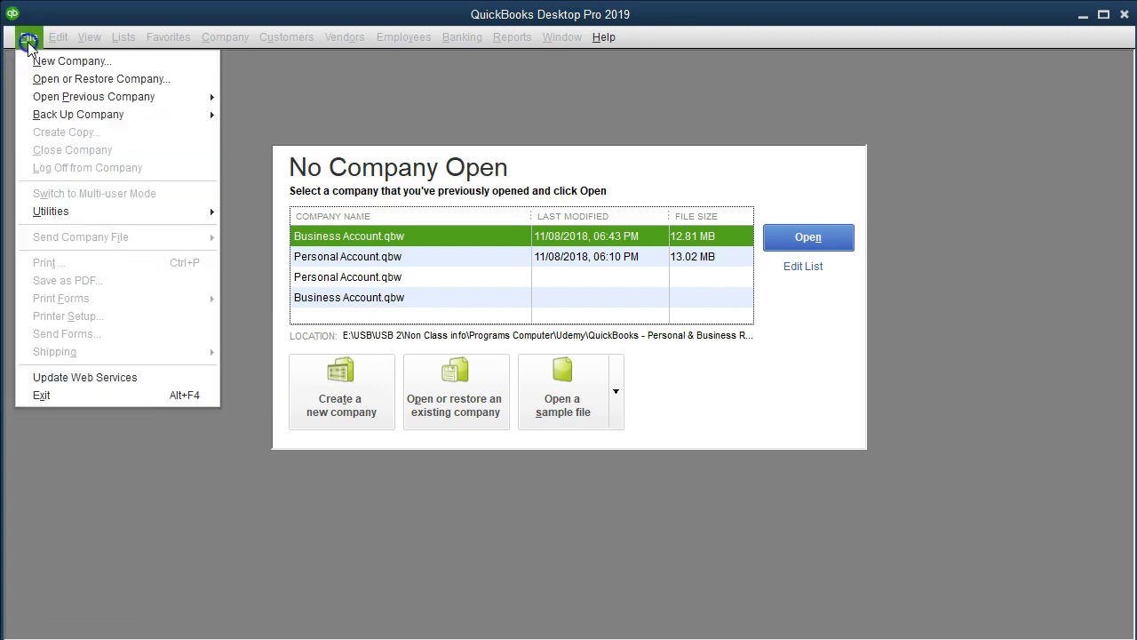
click(128, 63)
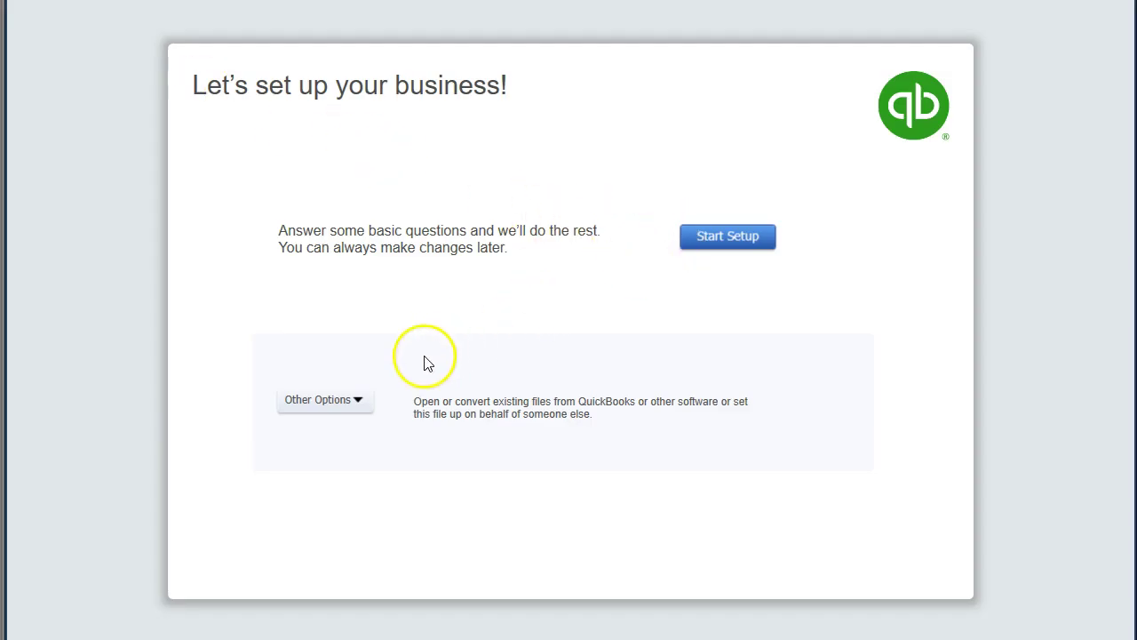
click(367, 399)
click(366, 399)
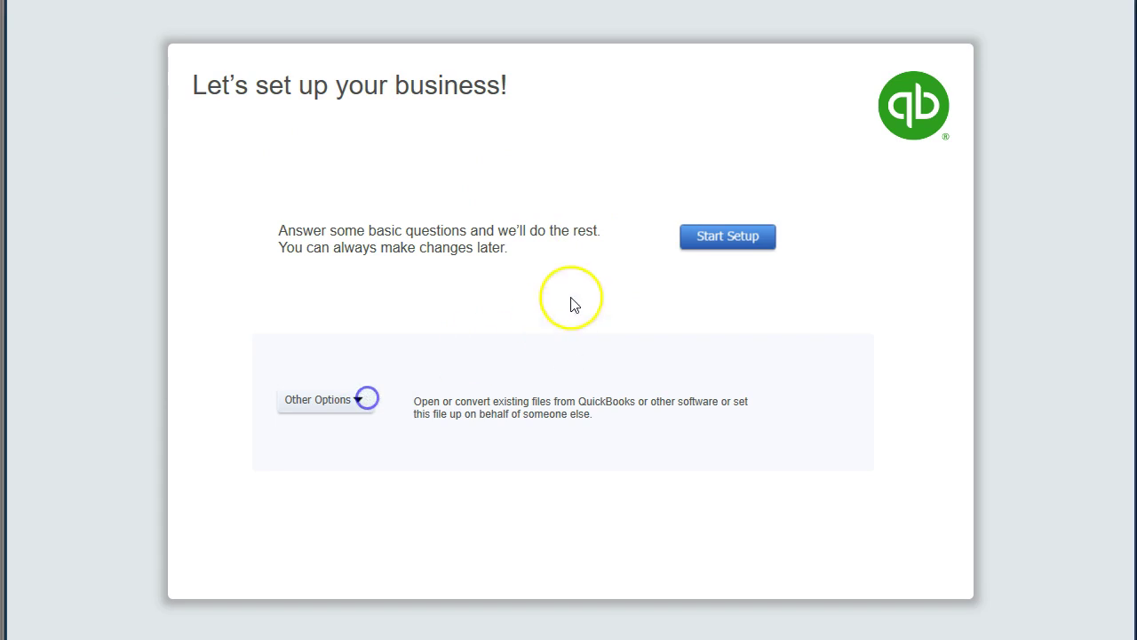
click(688, 241)
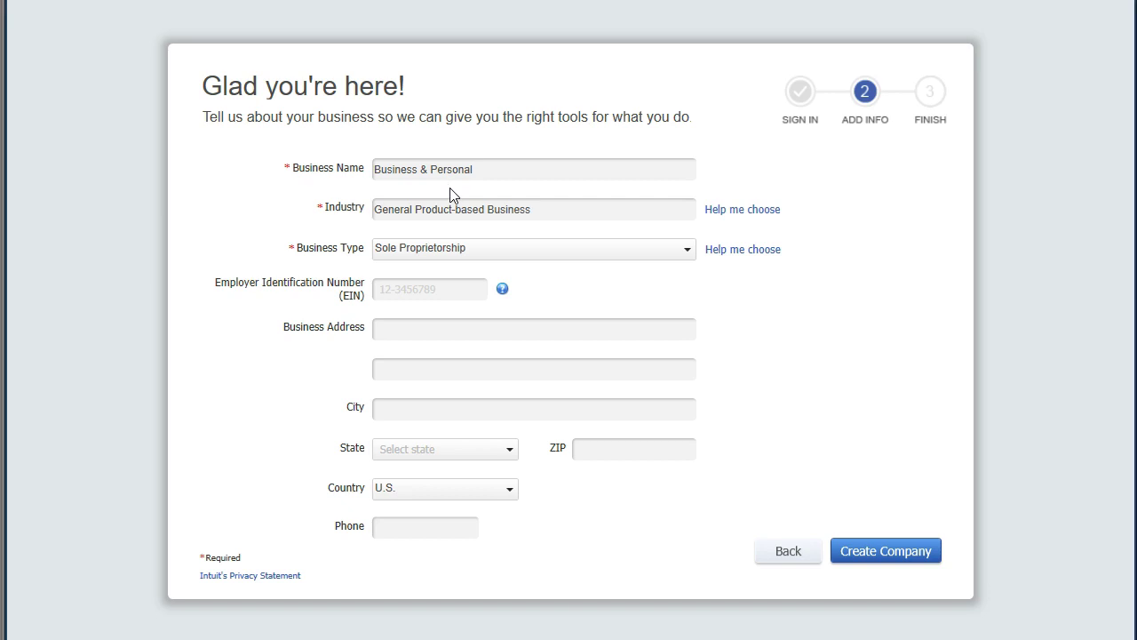
Compare the recommended accounts for Other/None and General Product-based Business, and set the industry to General Product-based Business.
click(432, 208)
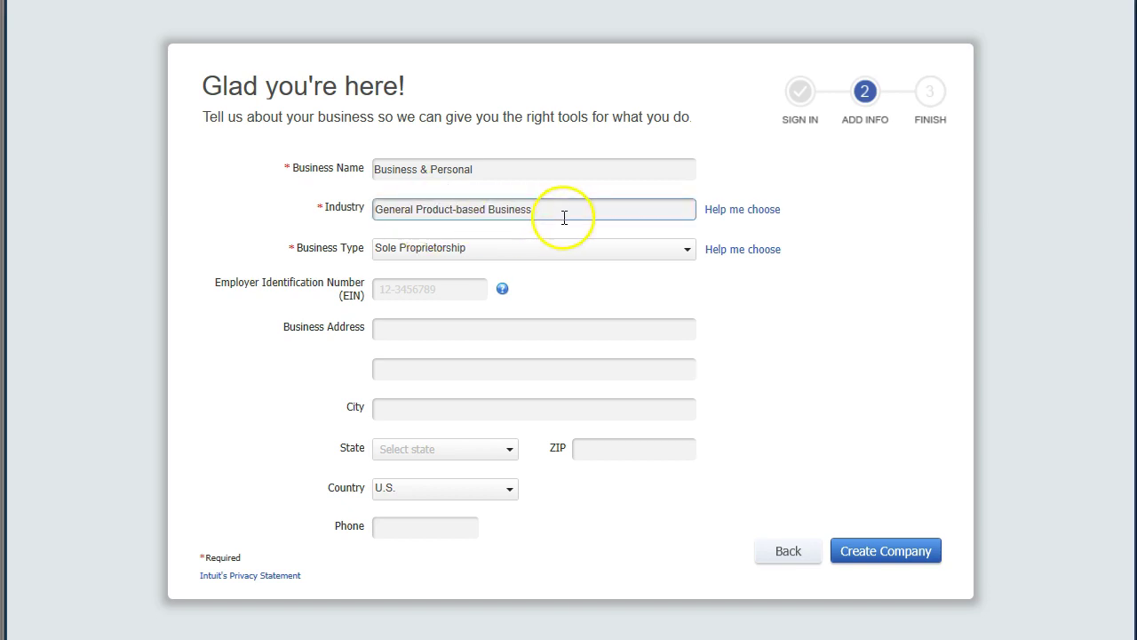
click(730, 212)
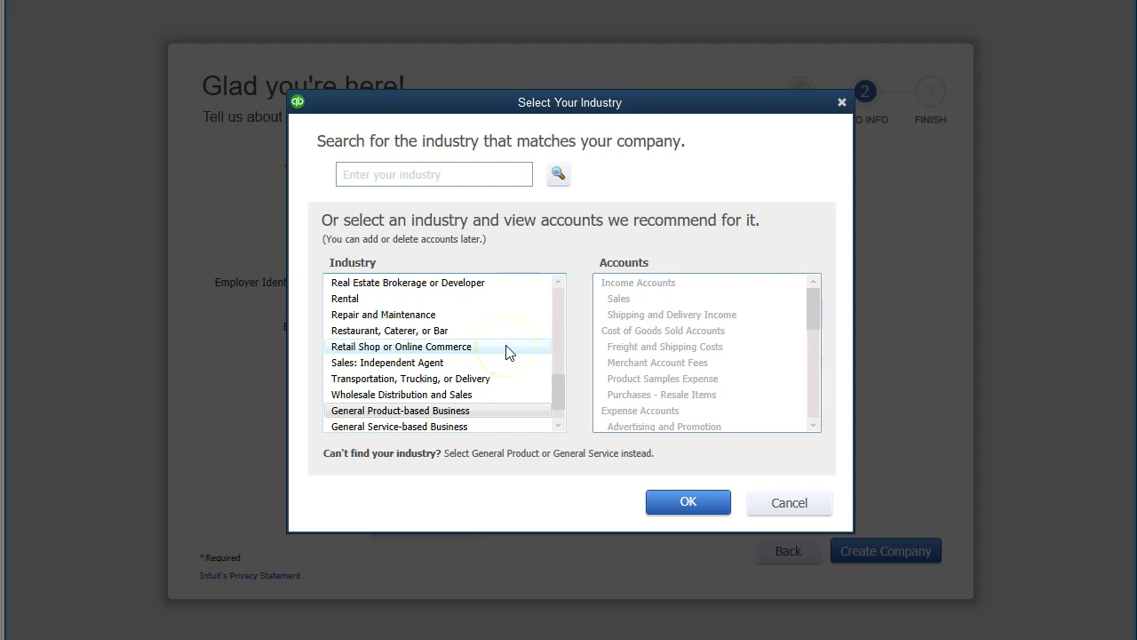
scroll(508, 353, down, 1)
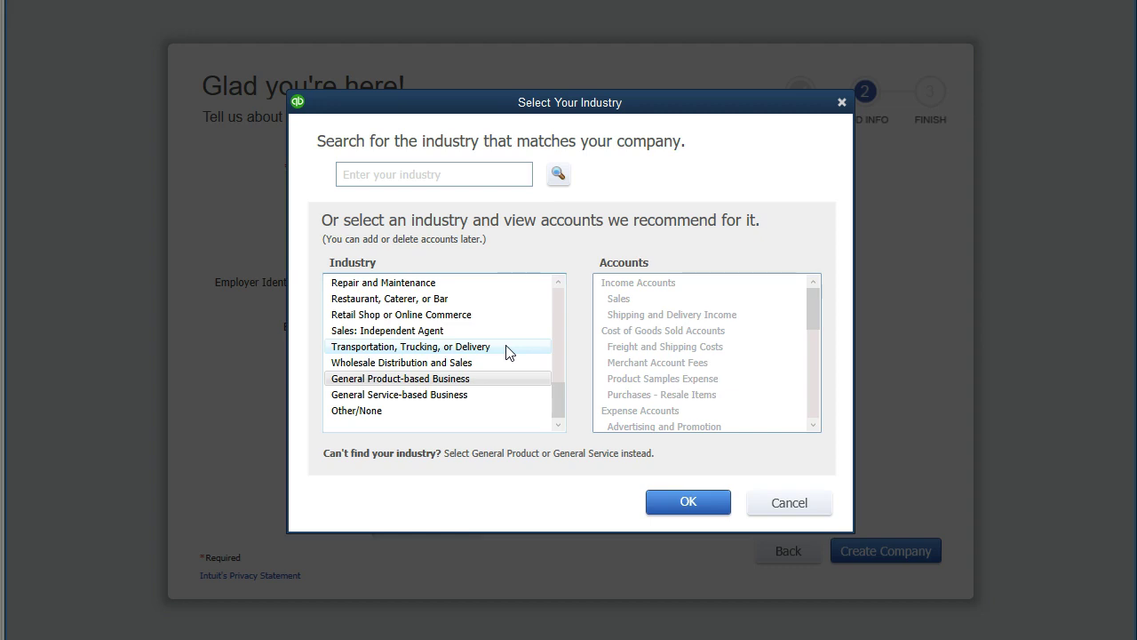
click(410, 382)
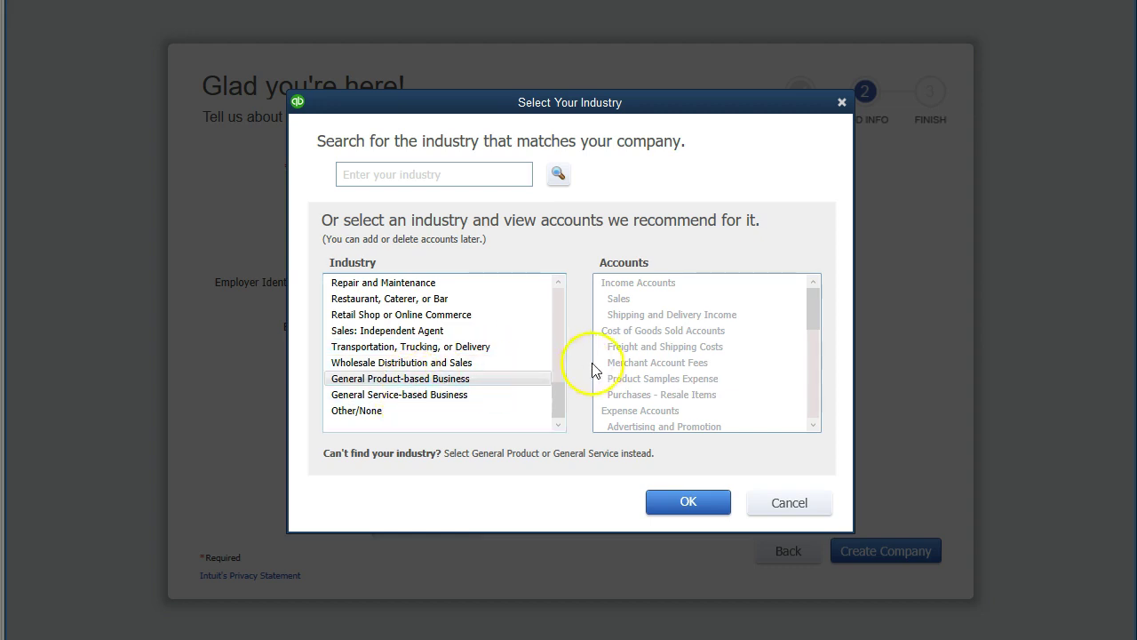
click(698, 355)
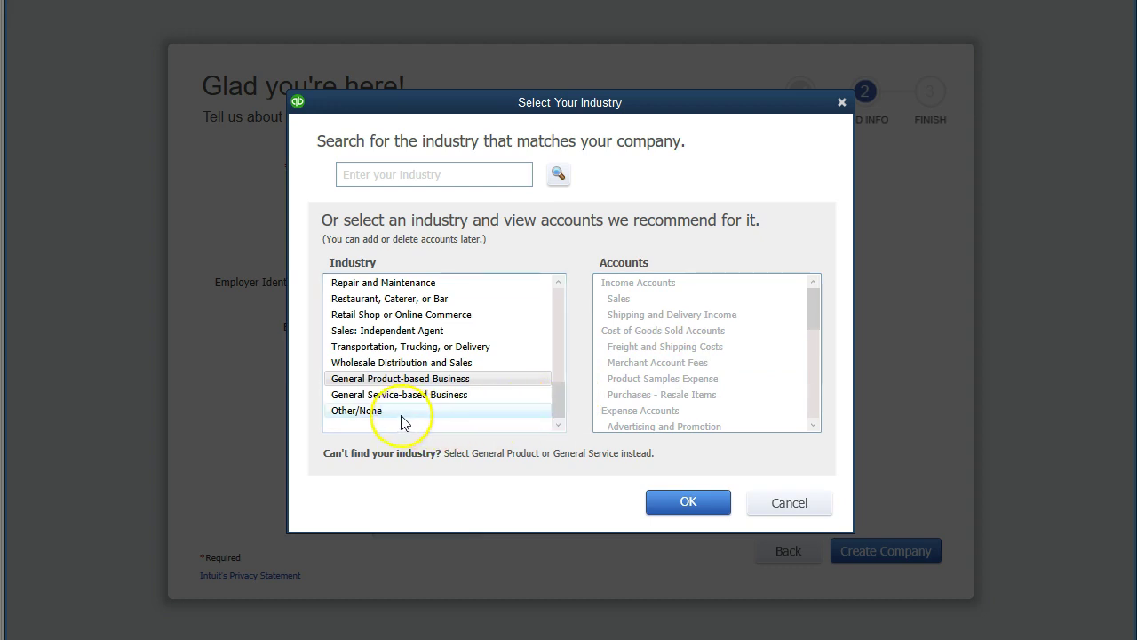
click(433, 413)
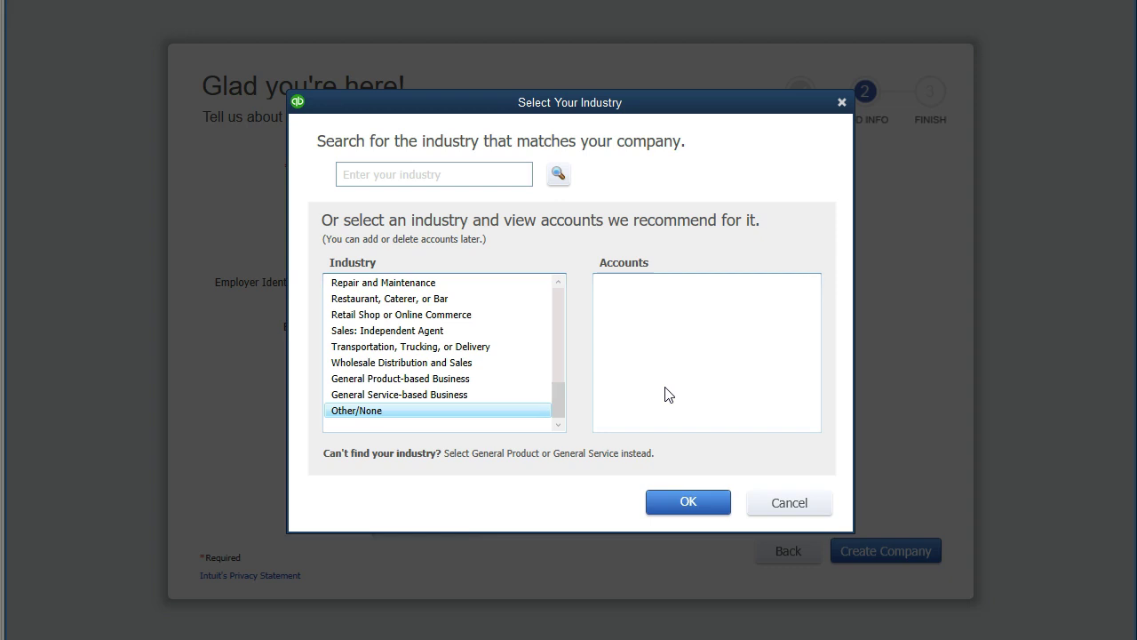
click(475, 395)
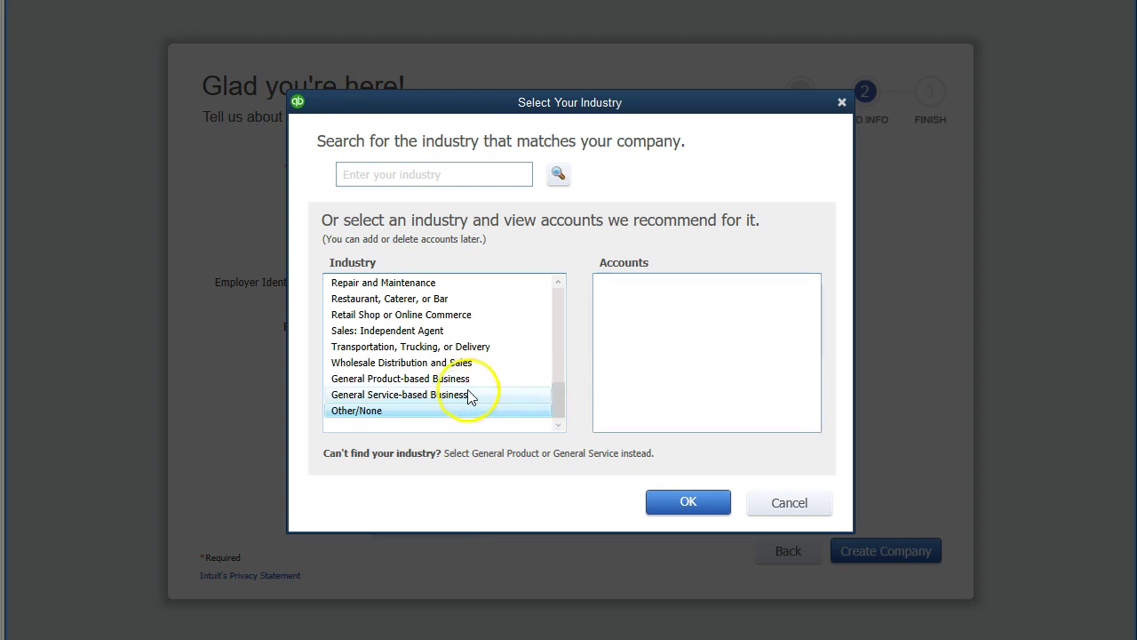
click(459, 380)
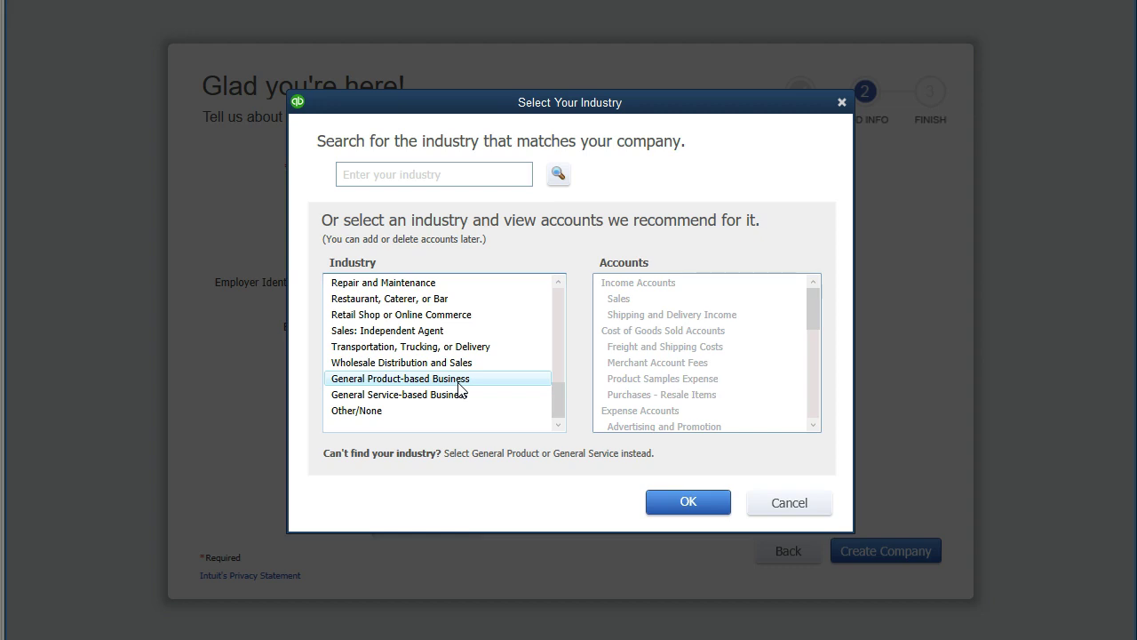
click(459, 382)
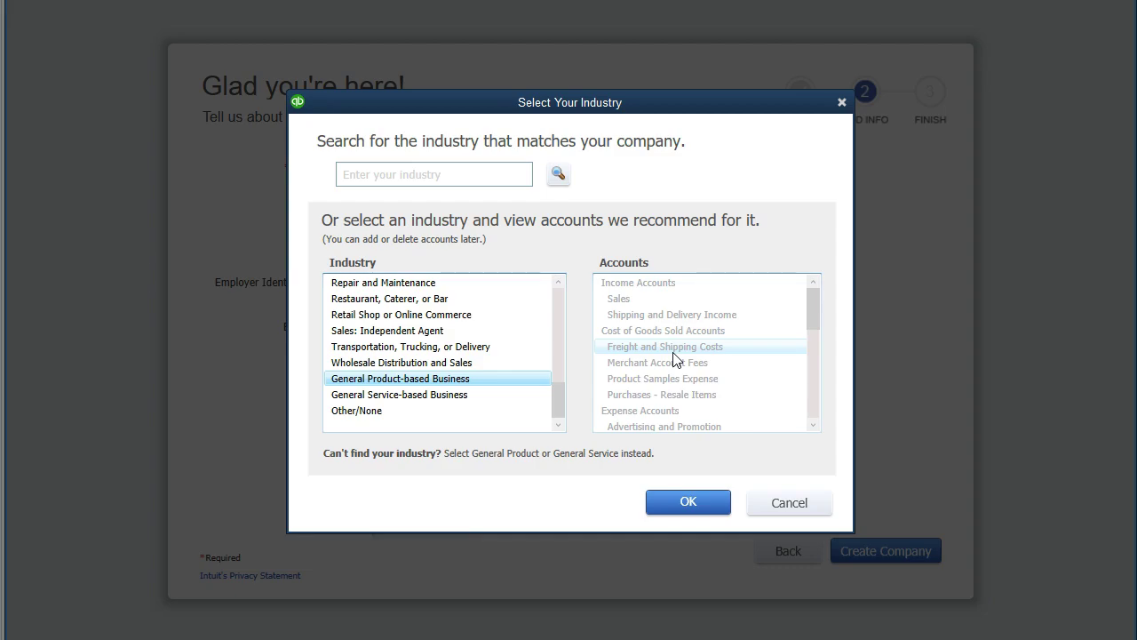
click(683, 500)
Review the available business types without changing the Sole Proprietorship selection.
click(628, 328)
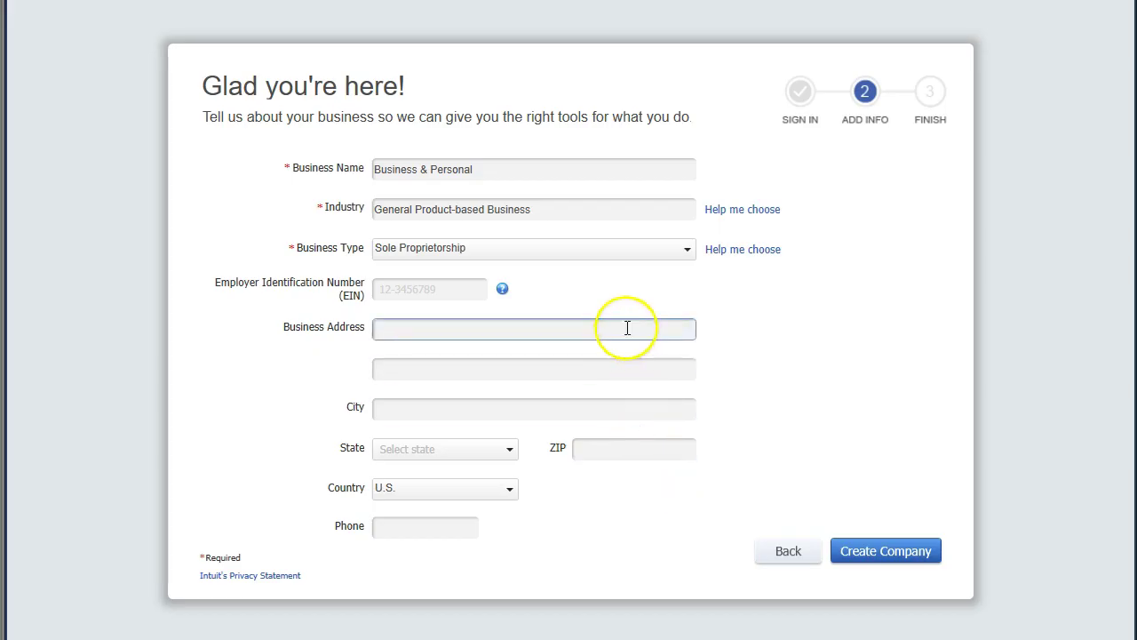
click(626, 252)
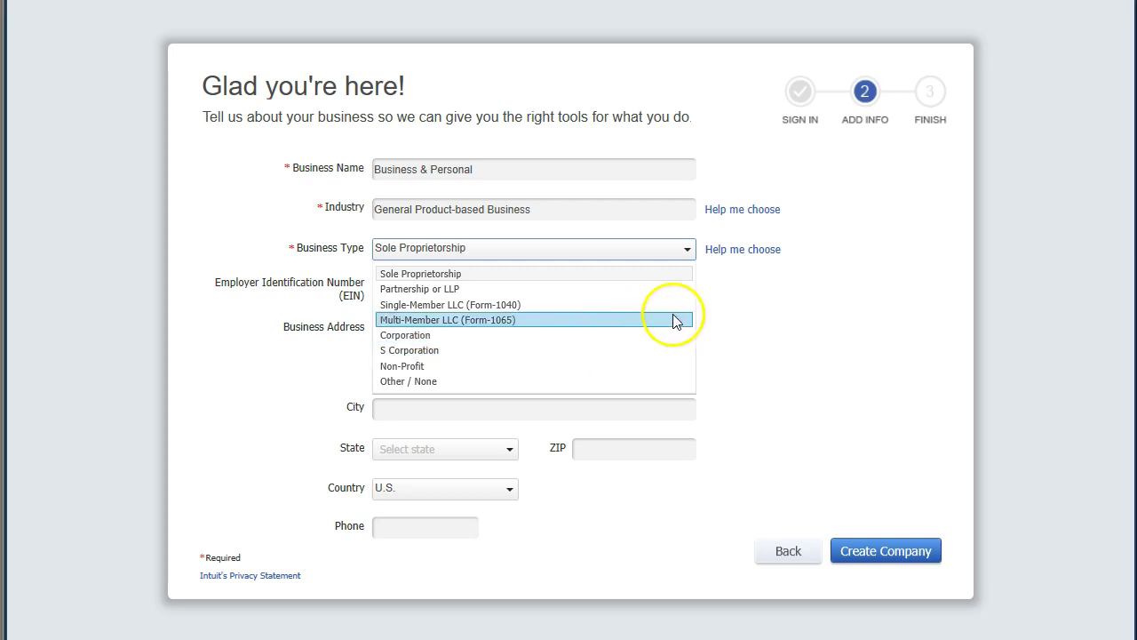
click(810, 303)
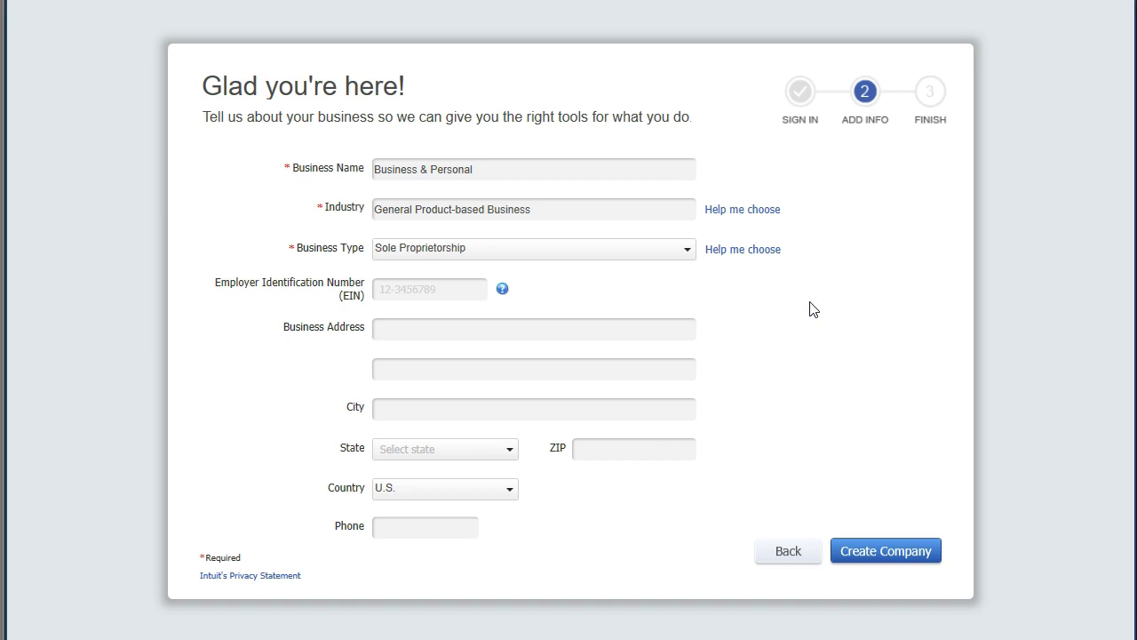
click(428, 286)
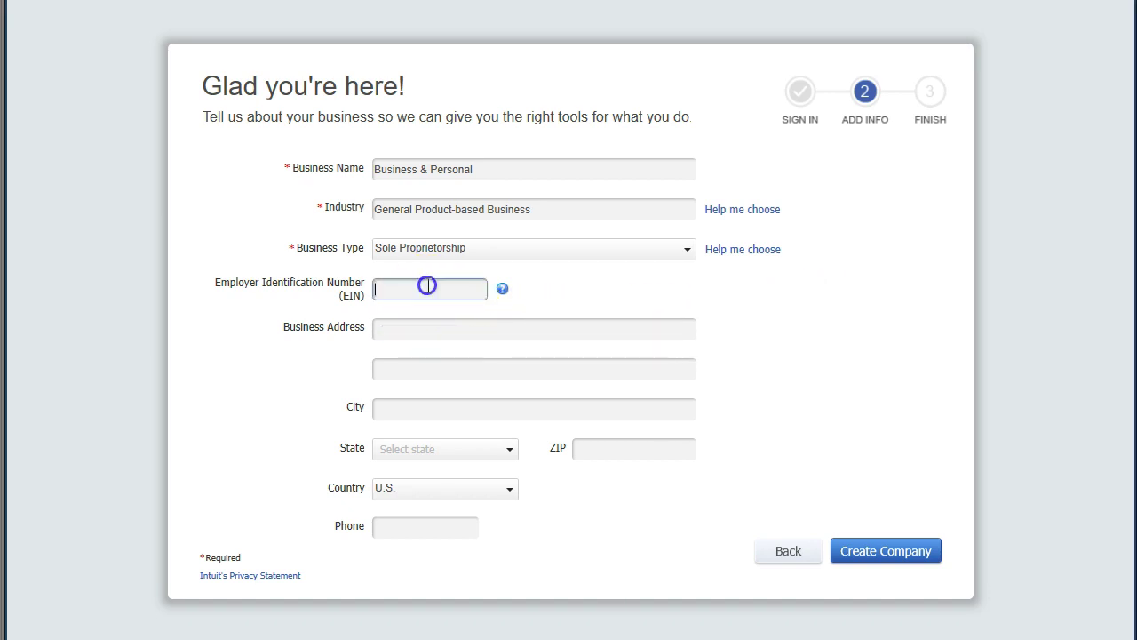
click(414, 329)
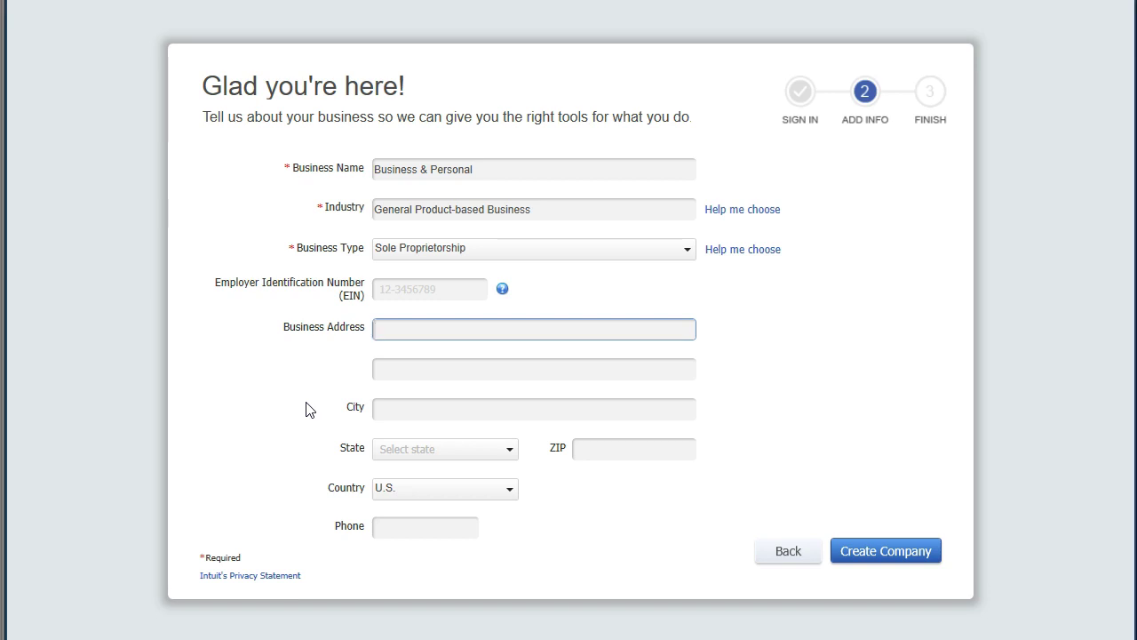
click(453, 280)
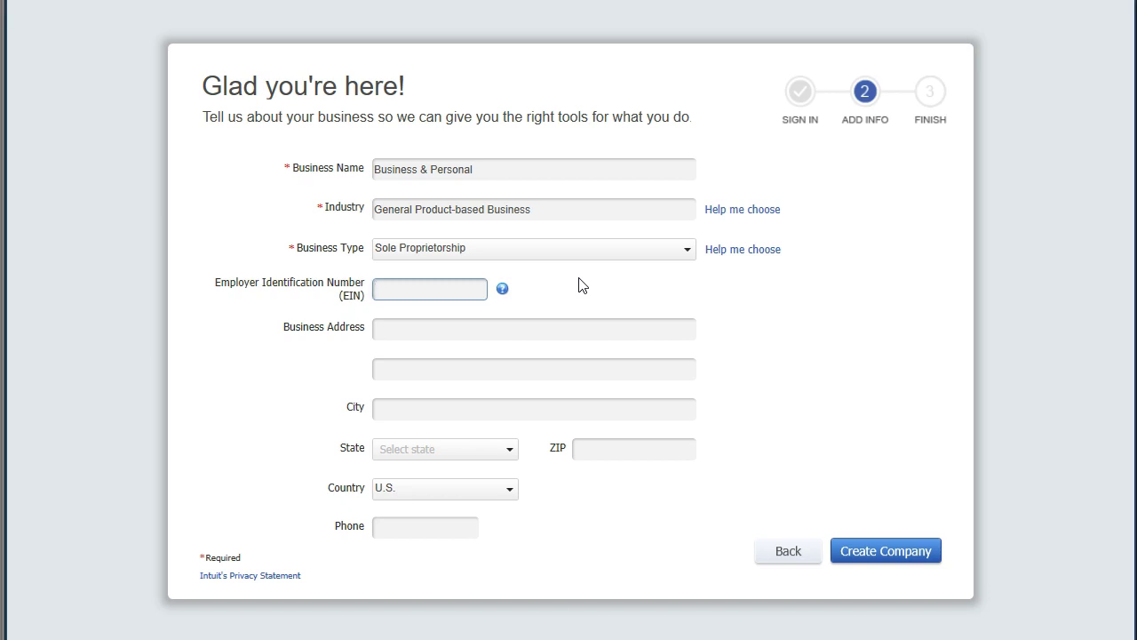
click(419, 330)
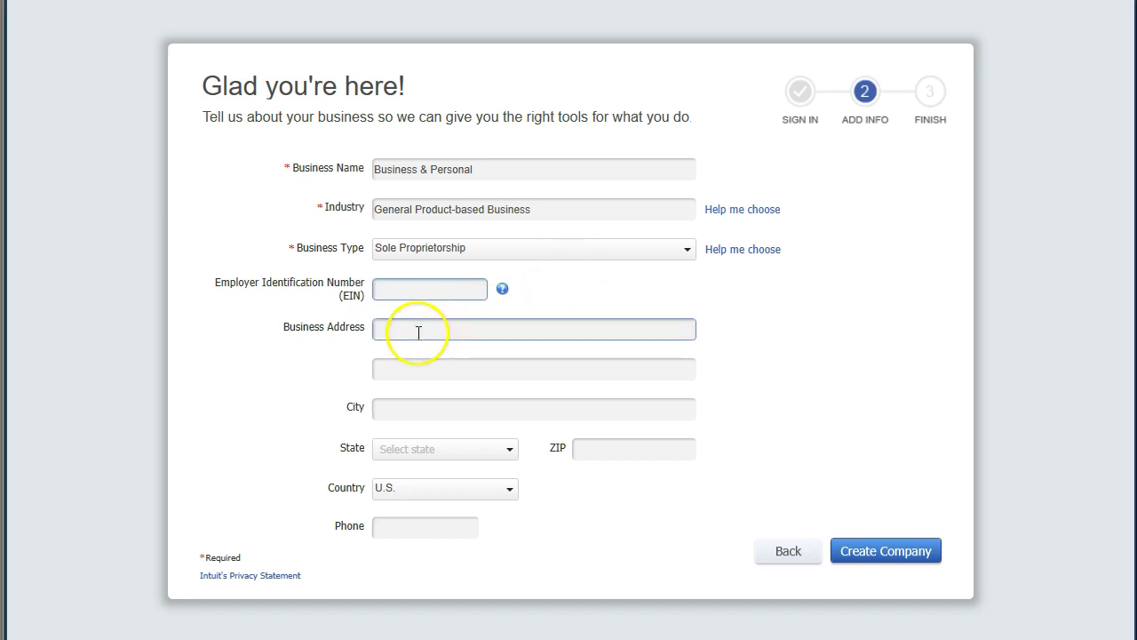
click(305, 401)
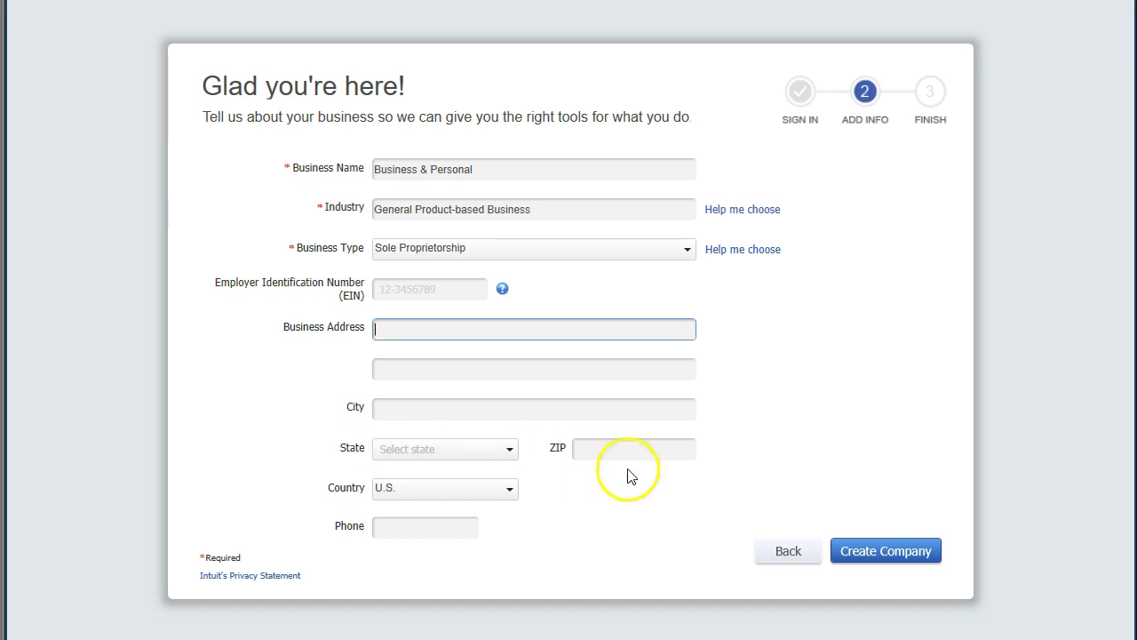
Create the Business & Personal company and close the setup window and the New Feature Tour.
click(873, 552)
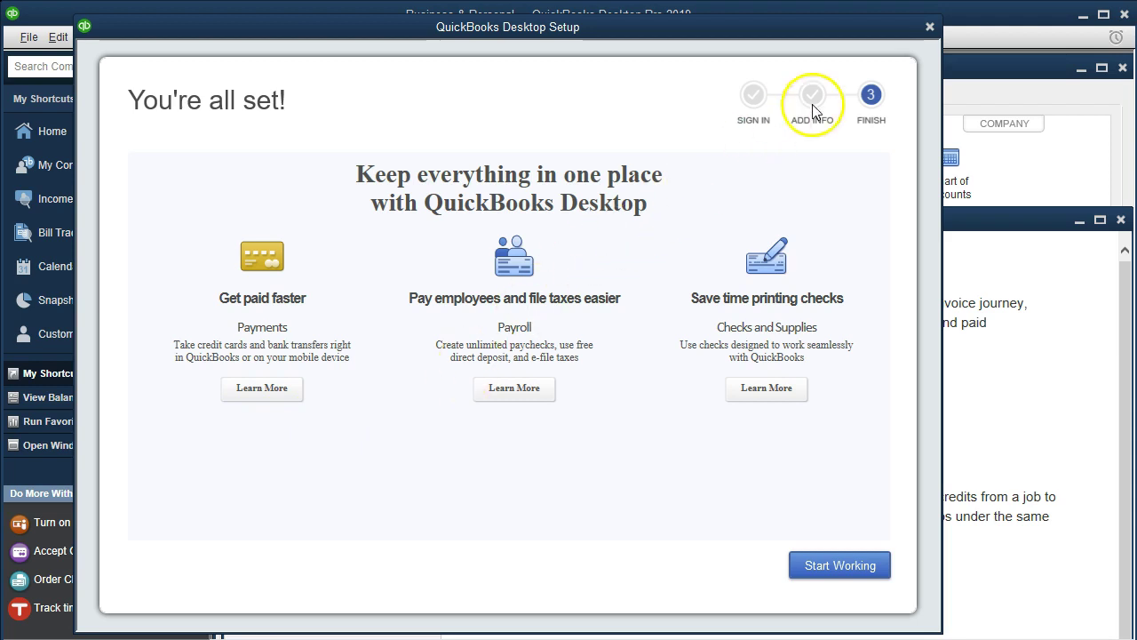
click(930, 29)
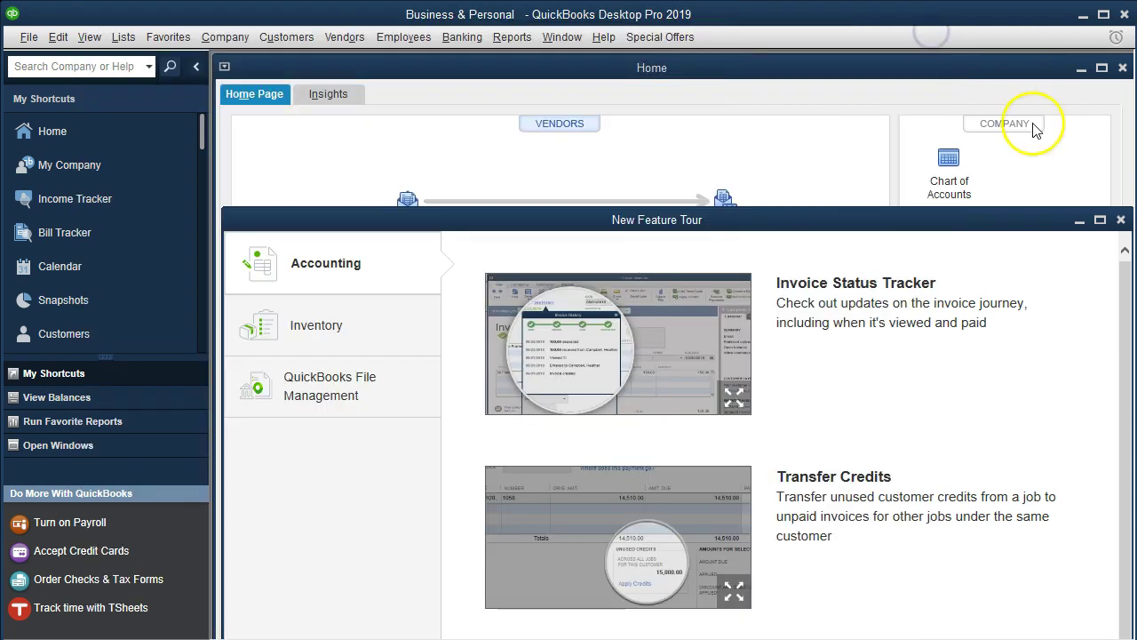
click(1119, 219)
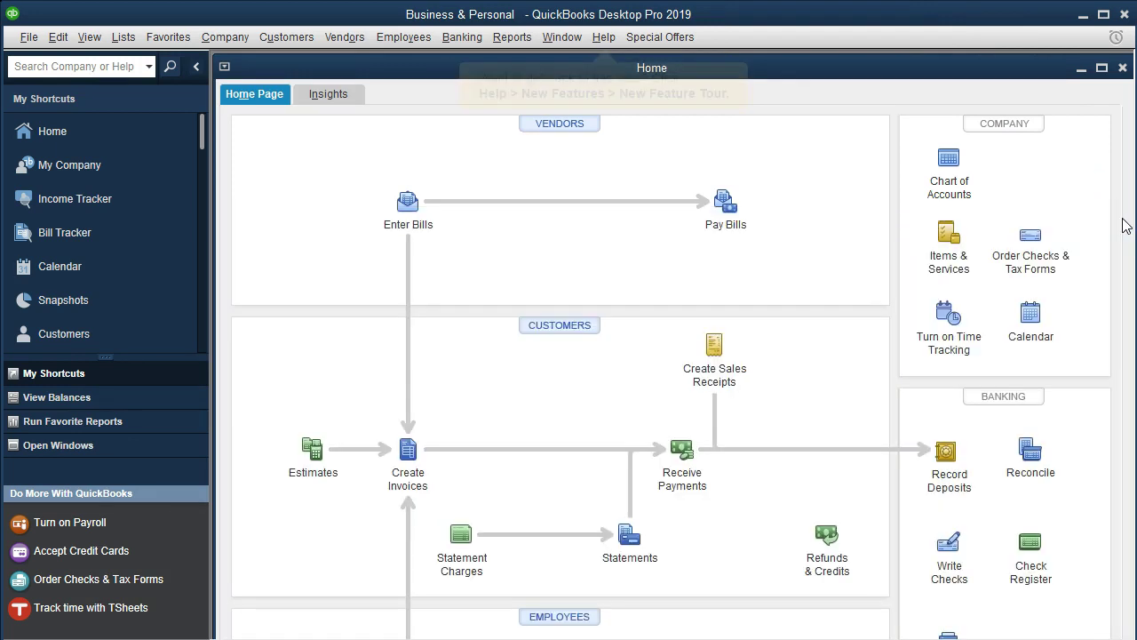
Maximize the Home window and display the list of open windows.
click(1103, 68)
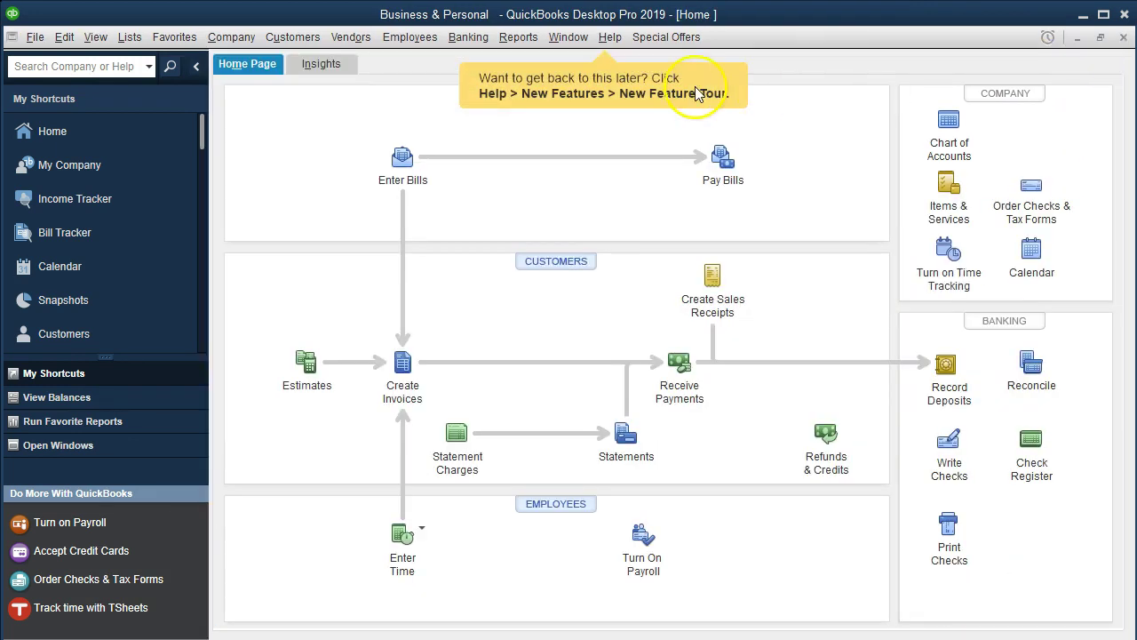
click(97, 41)
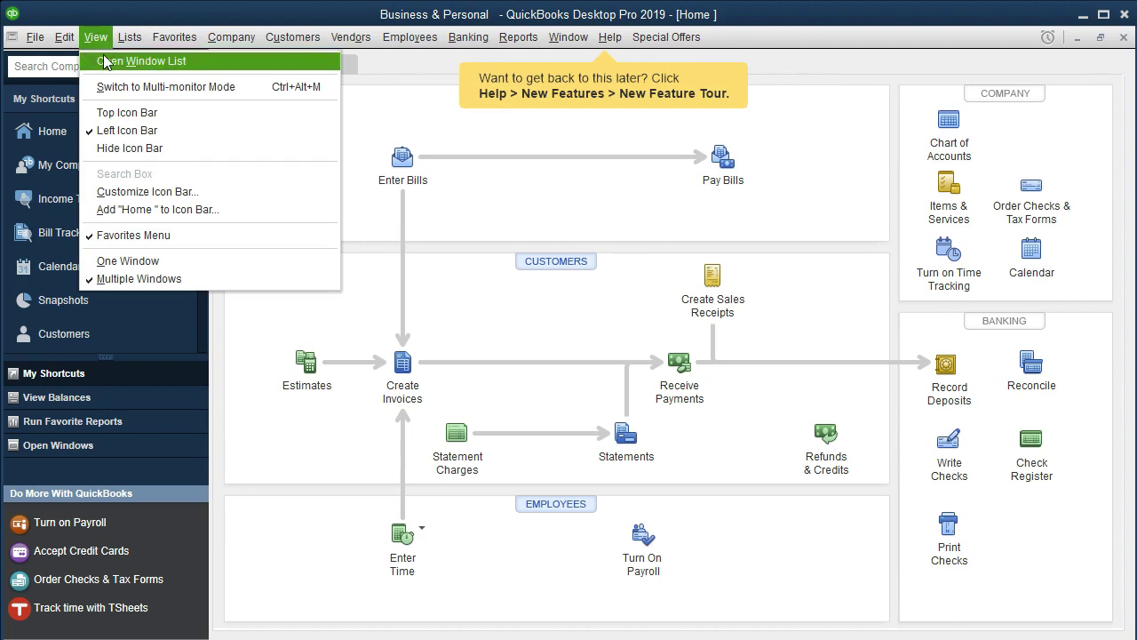
click(105, 61)
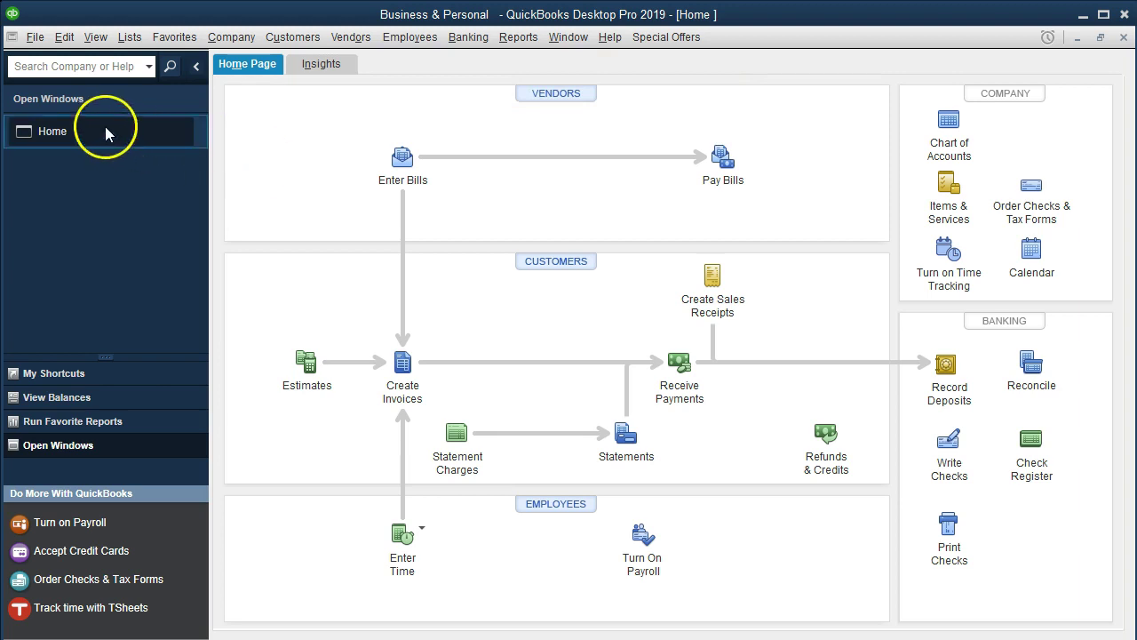
Review the file paths of the previously opened companies without opening any of them.
click(33, 38)
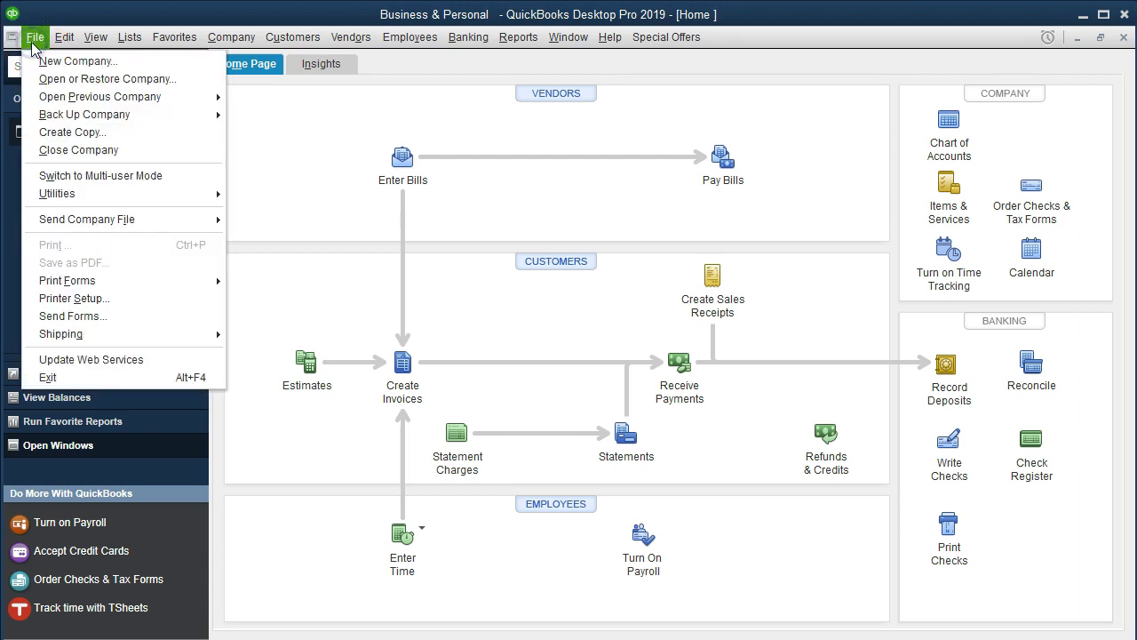
mouse_move(74, 99)
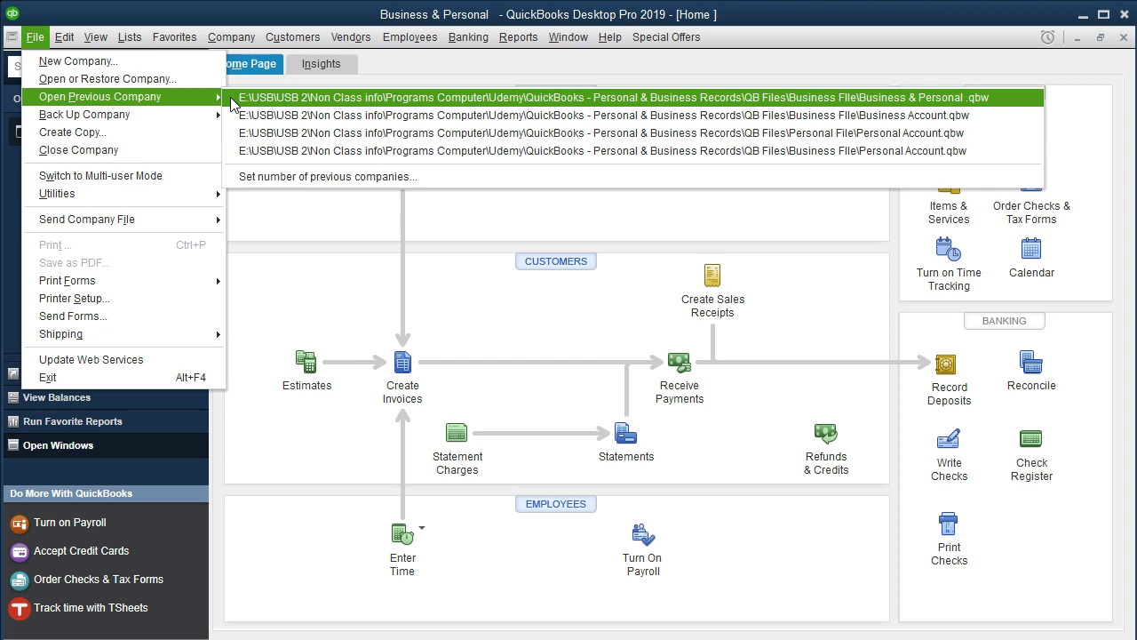
click(303, 234)
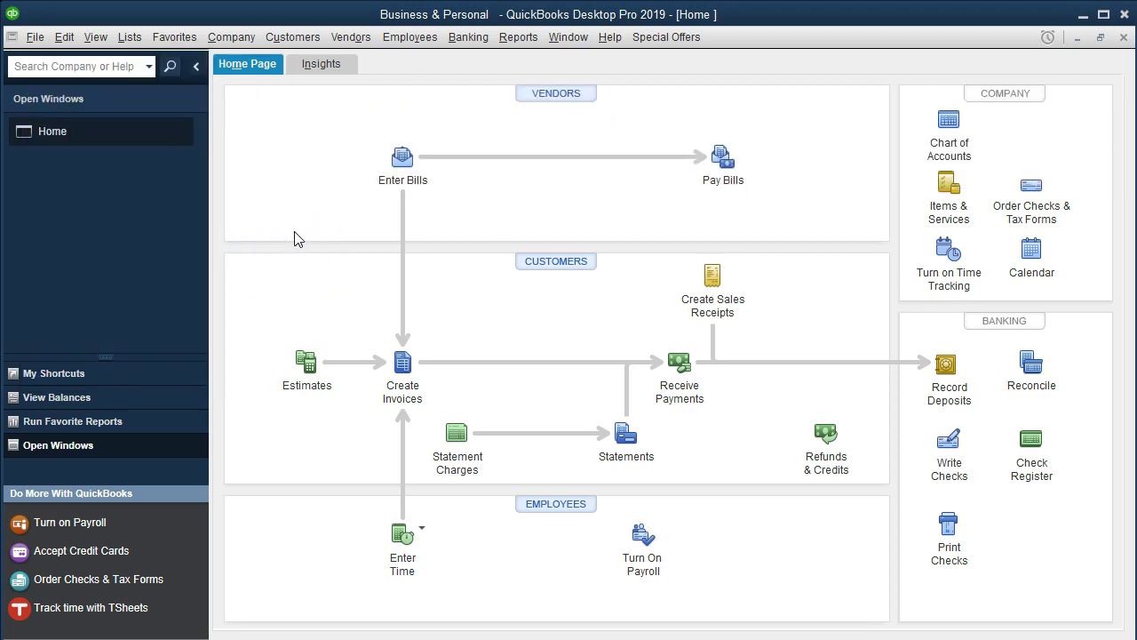